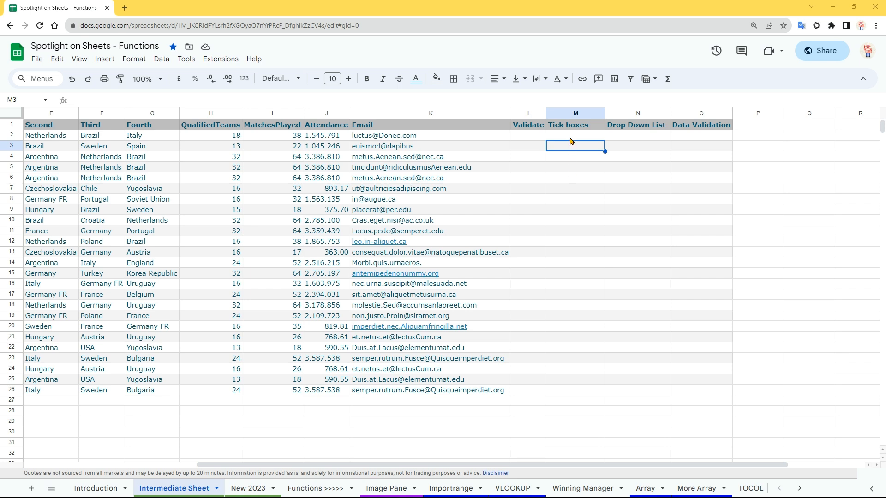
# Insert tick boxes into cells M2:M12 of the Tick boxes column.
pyautogui.moveTo(572, 135); pyautogui.dragTo(571, 245)
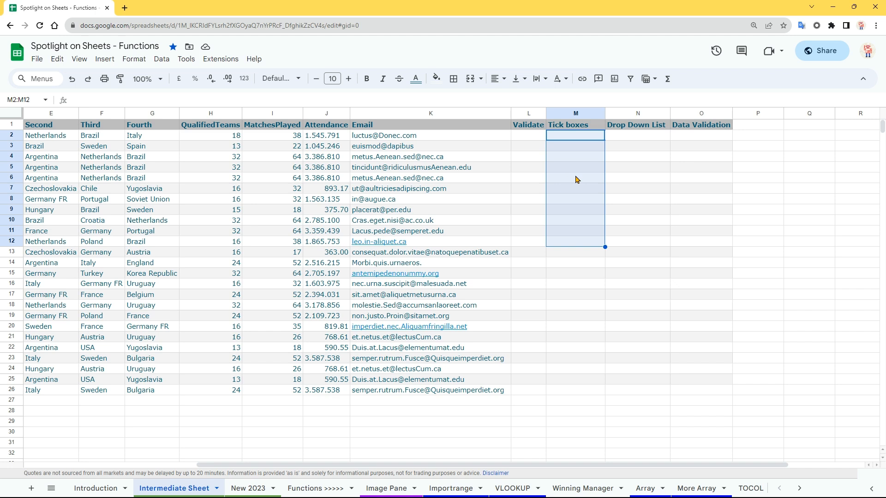
pyautogui.click(112, 61)
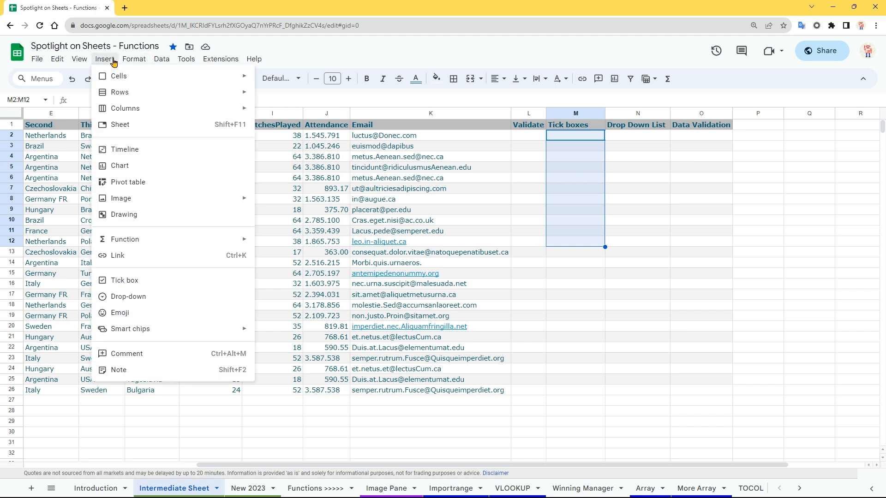
pyautogui.click(149, 283)
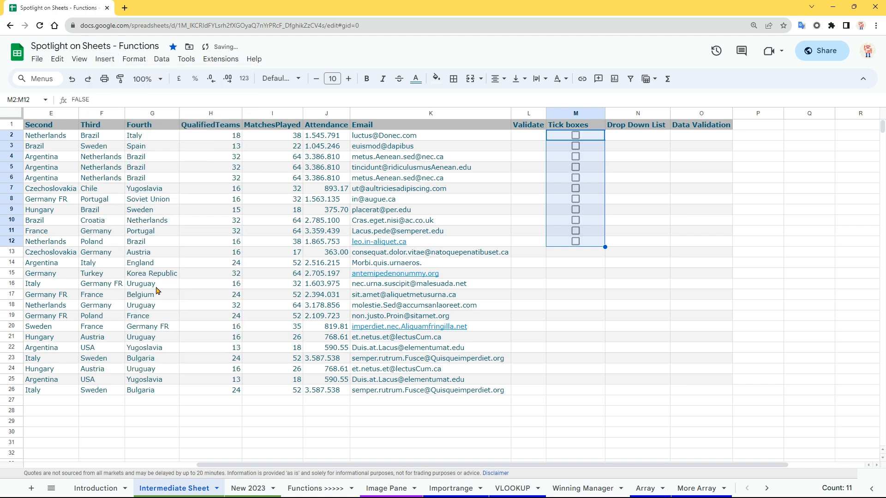
pyautogui.click(584, 276)
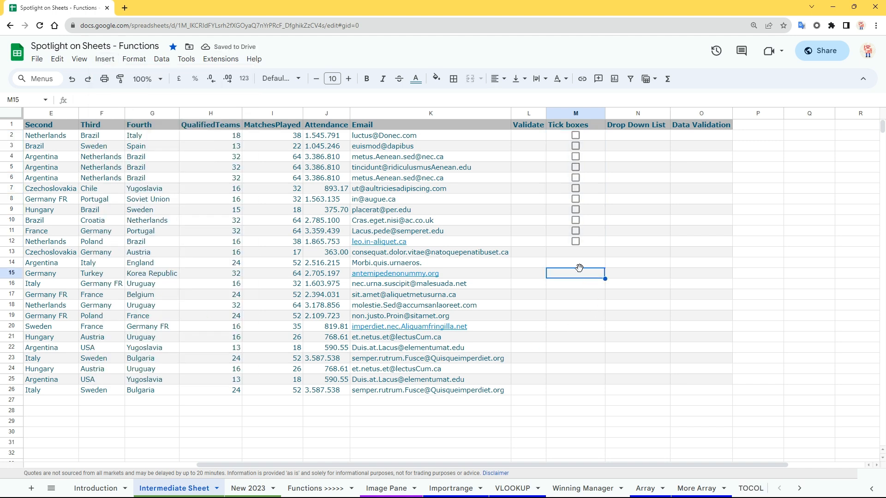
# Try out the tick boxes by ticking M3, M7 and M5 and clearing them again.
pyautogui.click(577, 146)
pyautogui.click(577, 189)
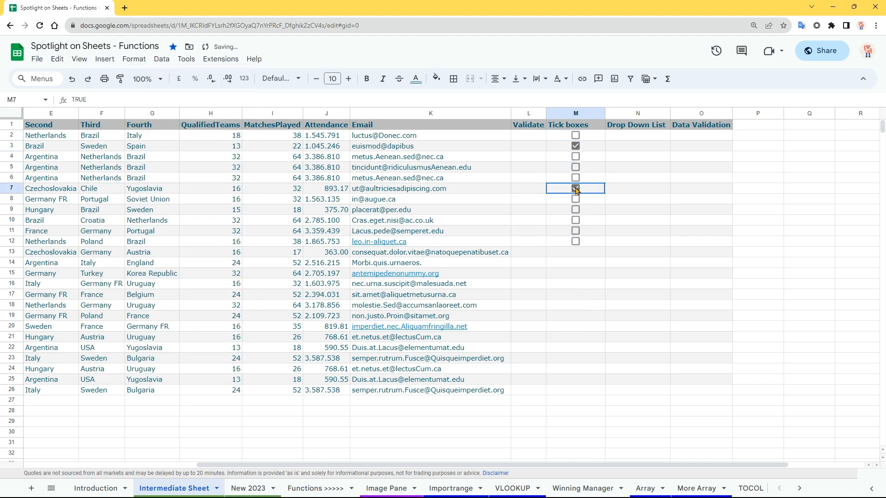
pyautogui.click(578, 169)
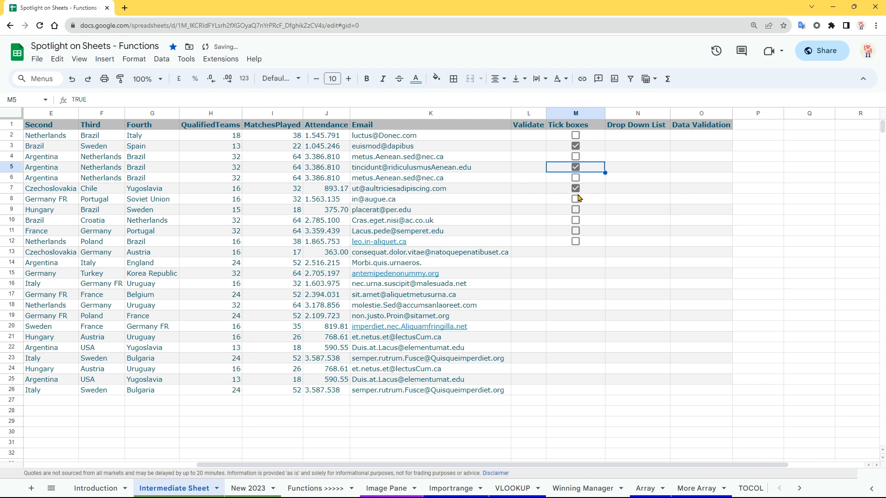
pyautogui.click(576, 223)
pyautogui.click(577, 190)
pyautogui.click(577, 170)
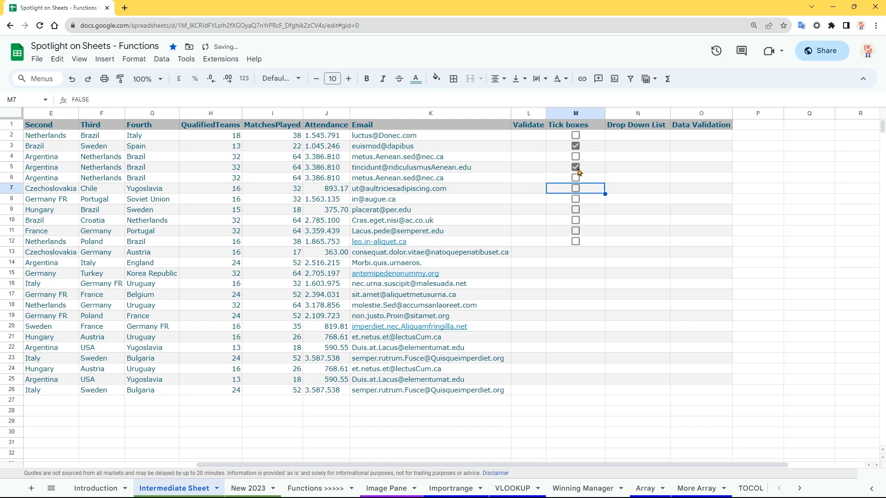
pyautogui.click(577, 148)
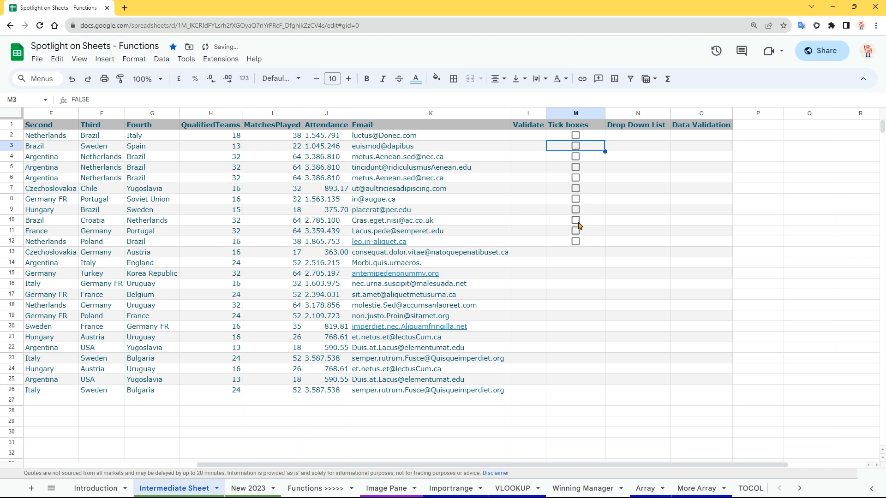
# Fill the tick box from M12 down through M26.
pyautogui.click(583, 243)
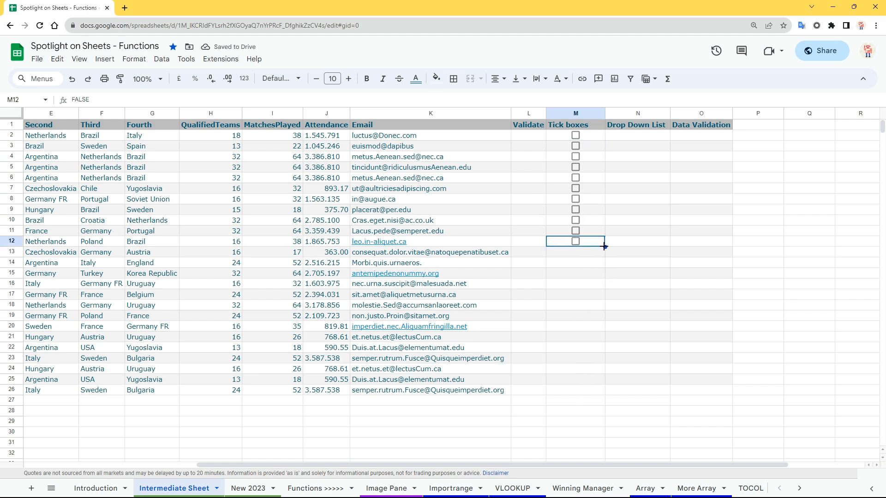
pyautogui.moveTo(604, 247); pyautogui.dragTo(605, 392)
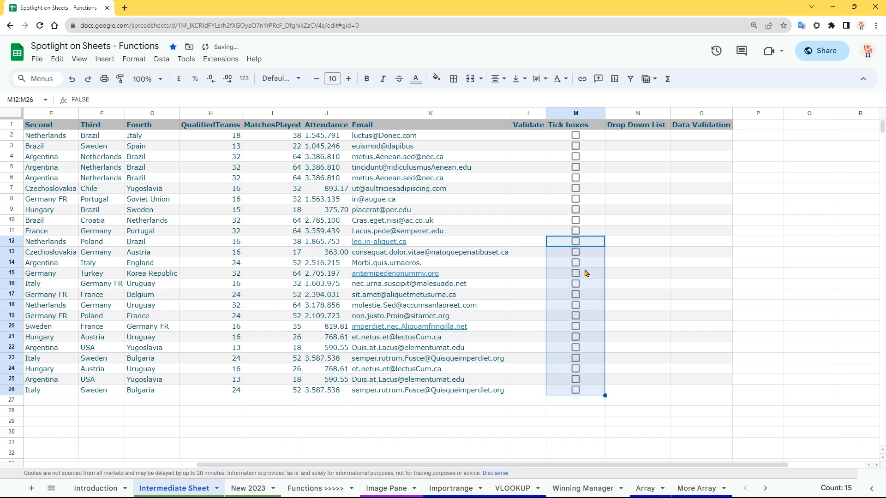
pyautogui.click(630, 350)
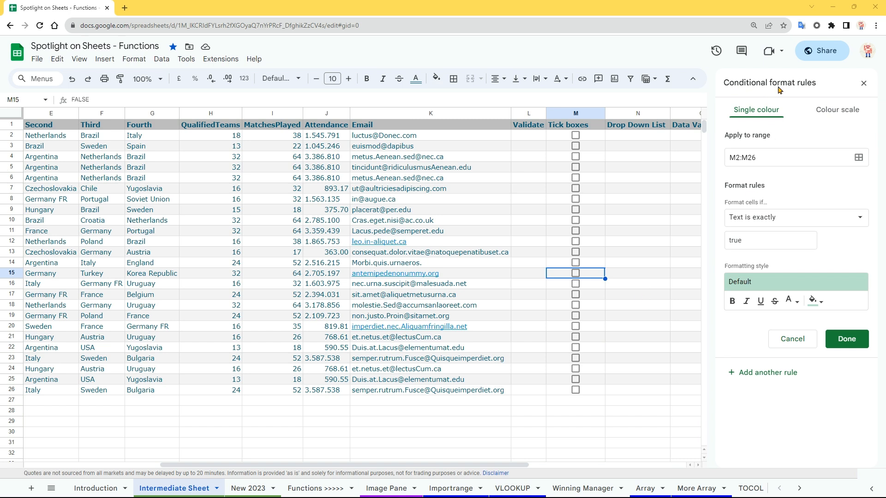
# Tick M5, M10, M16 and M21, and save the conditional format rule "Text is exactly true" on M2:M26 with the default style.
pyautogui.click(575, 167)
pyautogui.click(575, 221)
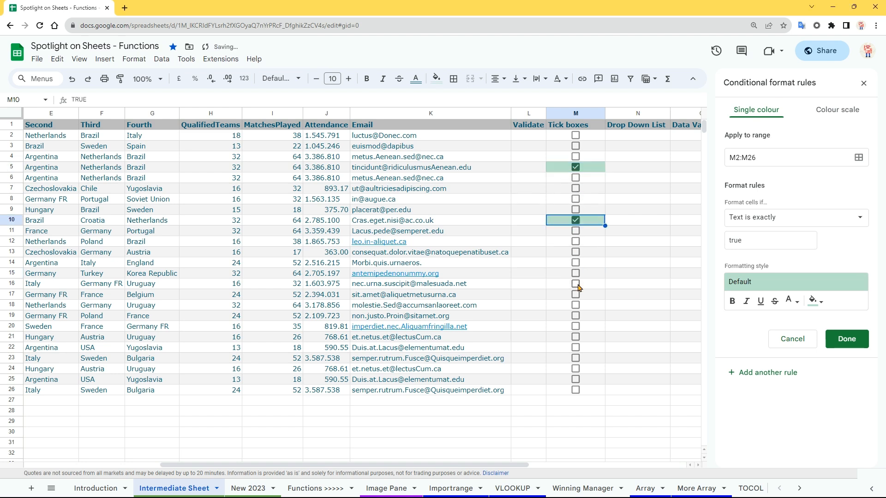
pyautogui.click(576, 287)
pyautogui.click(578, 338)
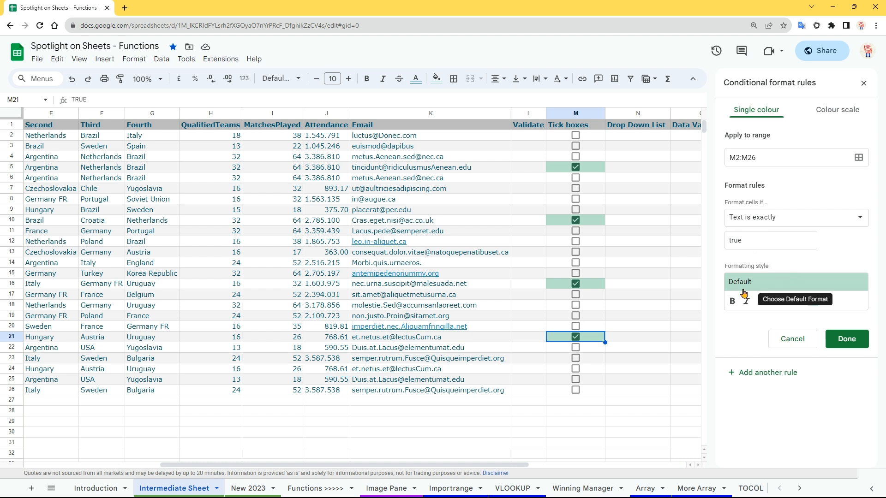
pyautogui.click(850, 339)
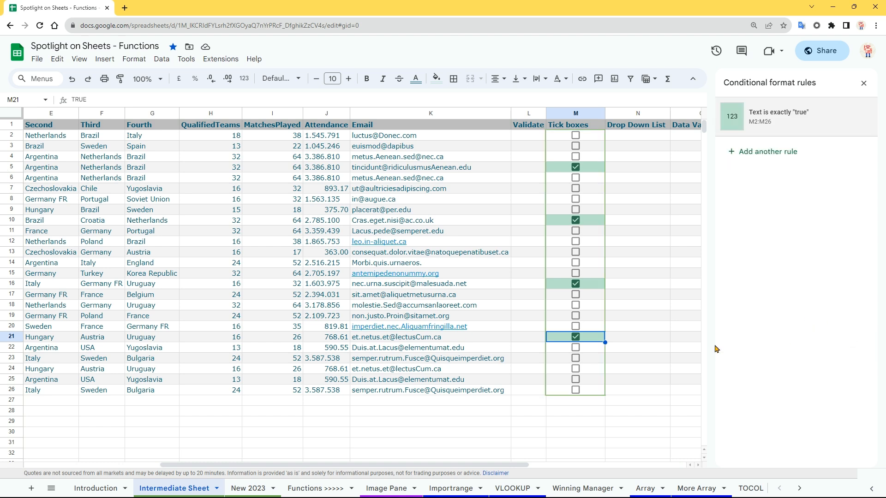
# Tick the boxes in M13, M3, M19 and M24 to test the conditional formatting.
pyautogui.click(633, 329)
pyautogui.click(575, 252)
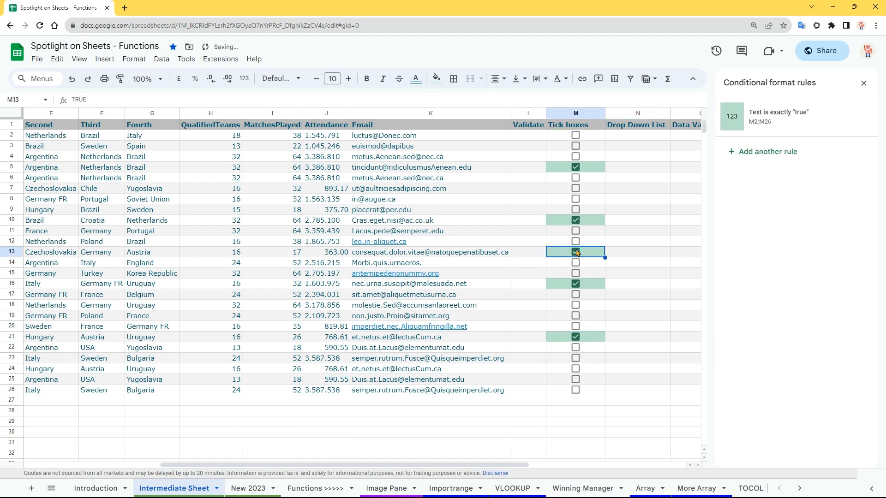
pyautogui.click(575, 146)
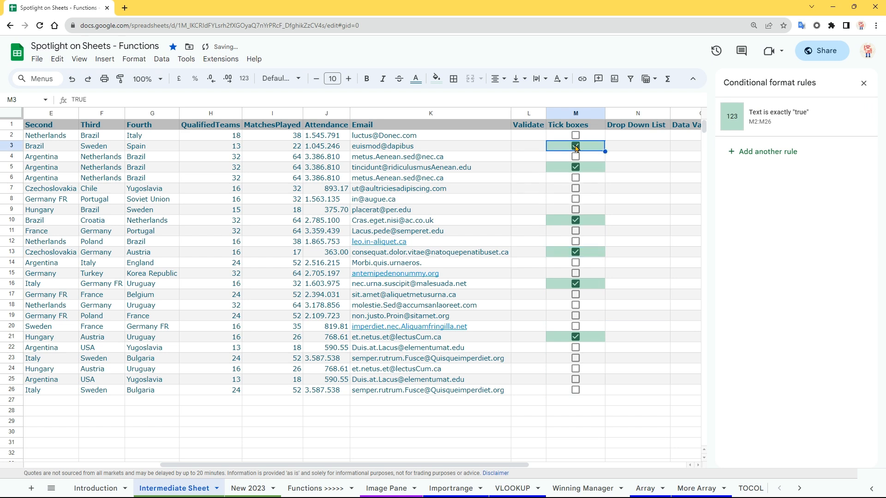
pyautogui.click(576, 316)
pyautogui.click(576, 370)
# Clear the tick boxes in M24, M21, M19, M16, M13 and M10.
pyautogui.click(576, 371)
pyautogui.click(576, 337)
pyautogui.click(575, 316)
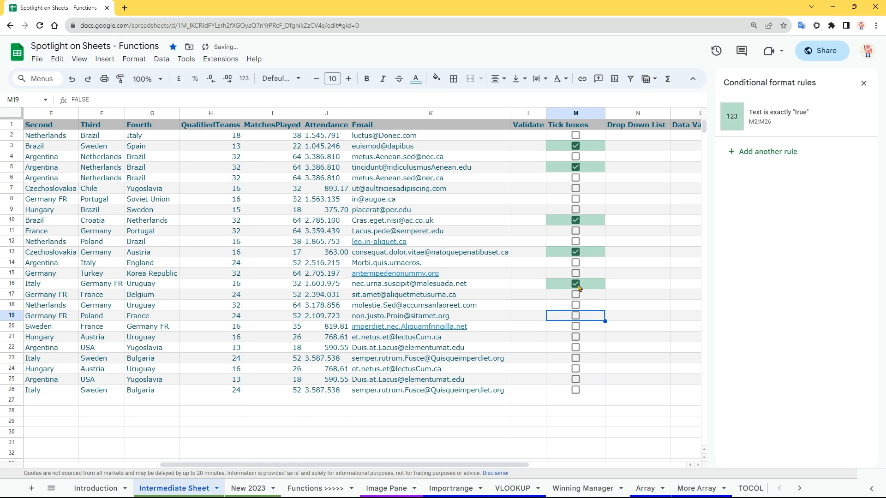
pyautogui.click(577, 284)
pyautogui.click(576, 253)
pyautogui.click(575, 220)
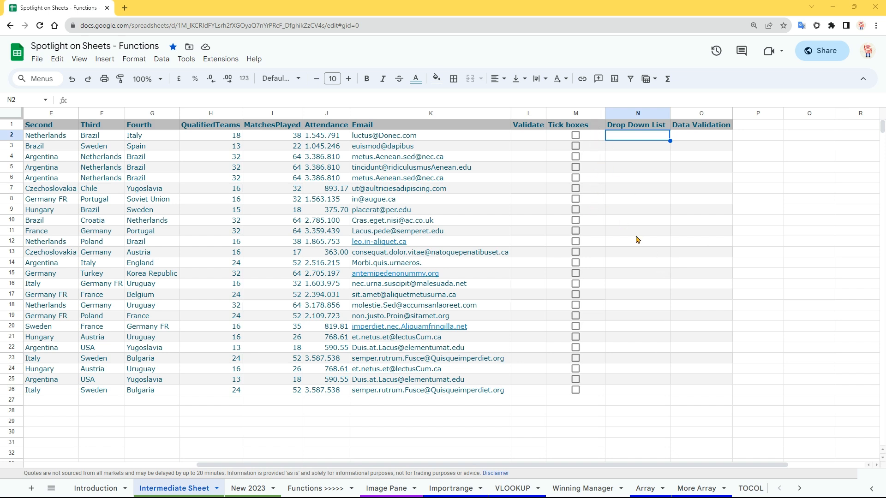
# Insert a drop-down into N2:N12 with the options England and Ireland.
pyautogui.moveTo(632, 140); pyautogui.dragTo(639, 246)
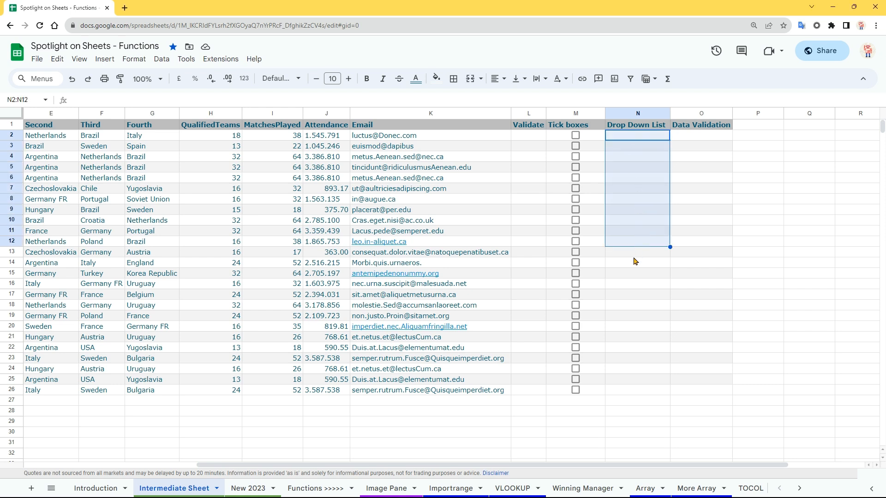
pyautogui.click(104, 60)
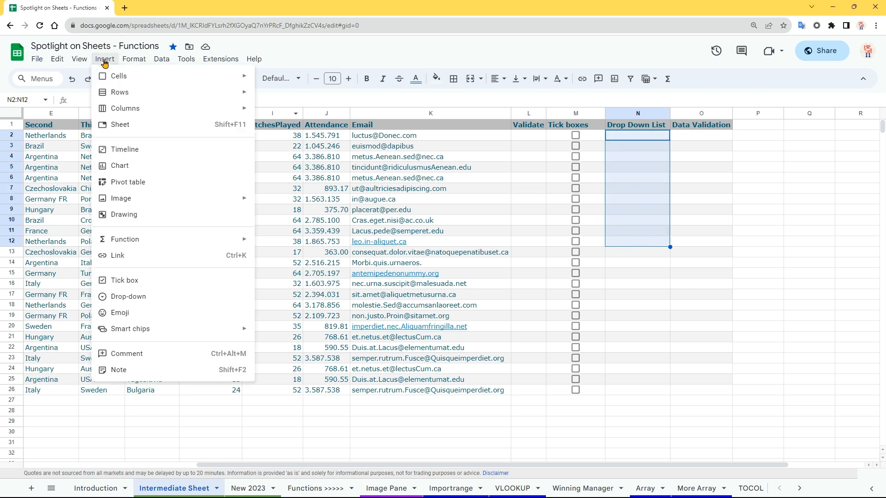
pyautogui.click(144, 301)
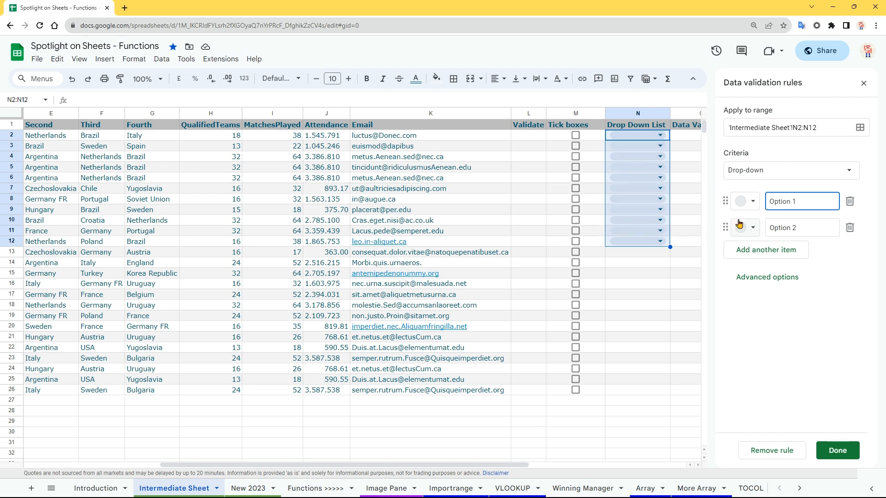
pyautogui.tripleClick(799, 205)
pyautogui.write('England')
pyautogui.tripleClick(802, 231)
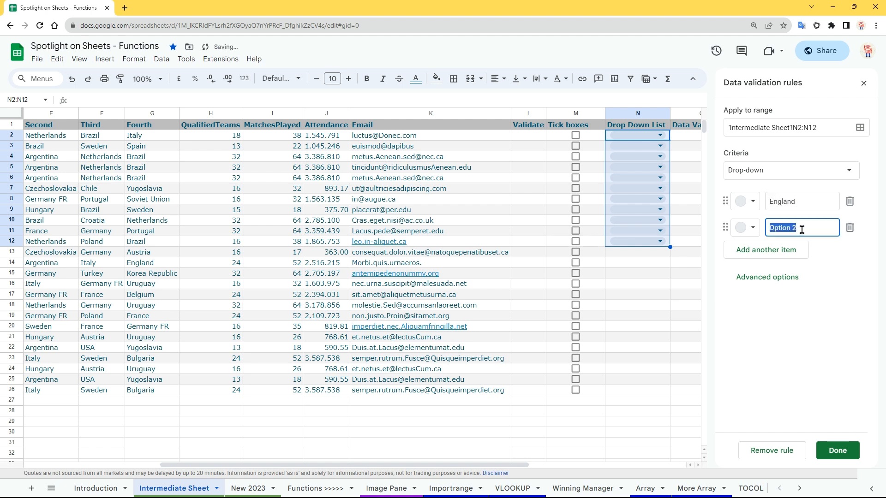
pyautogui.write('Ireland')
# Colour the England option red and the Ireland option dark green, and save the drop-down rule.
pyautogui.click(749, 201)
pyautogui.click(764, 256)
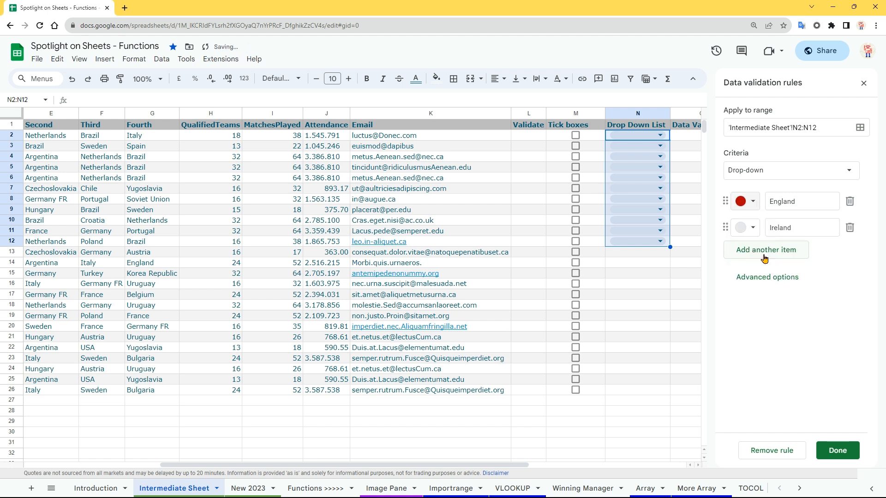
pyautogui.click(748, 228)
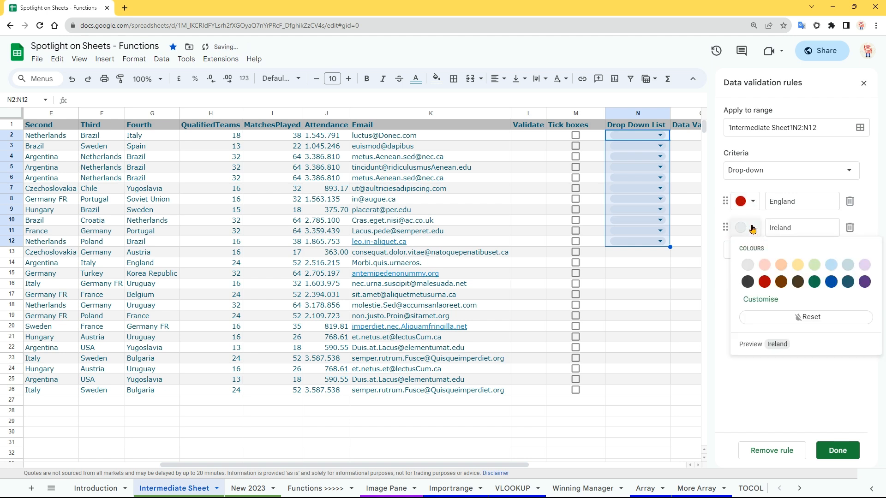
pyautogui.click(814, 281)
pyautogui.moveTo(728, 228); pyautogui.dragTo(724, 202)
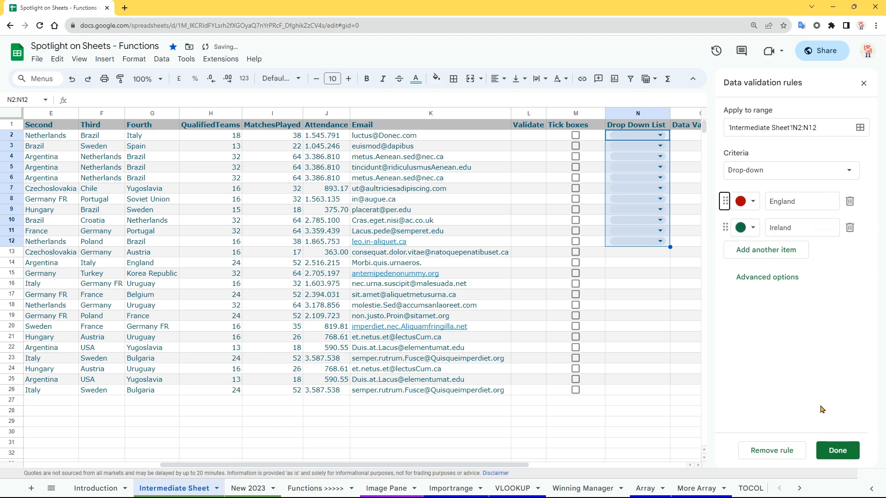
pyautogui.click(833, 452)
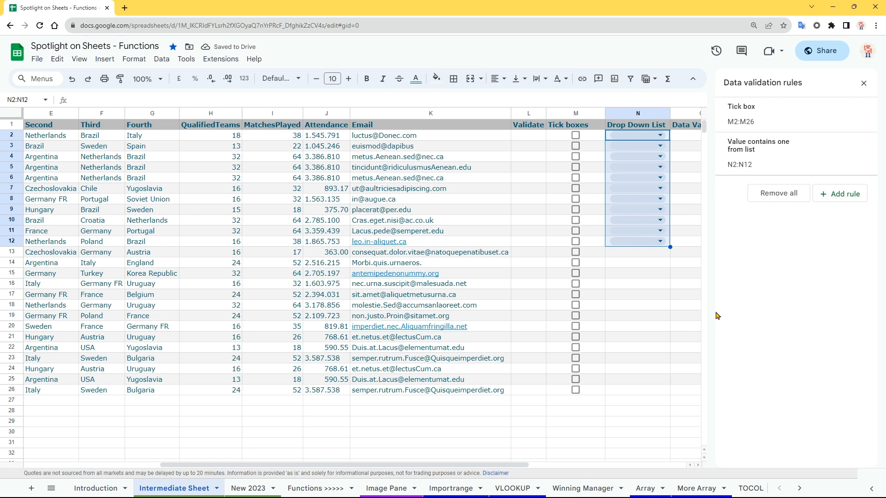
# Choose England in N2, N10 and N4, and Ireland in N6, from the drop-down lists.
pyautogui.moveTo(462, 464); pyautogui.dragTo(548, 464)
pyautogui.click(499, 136)
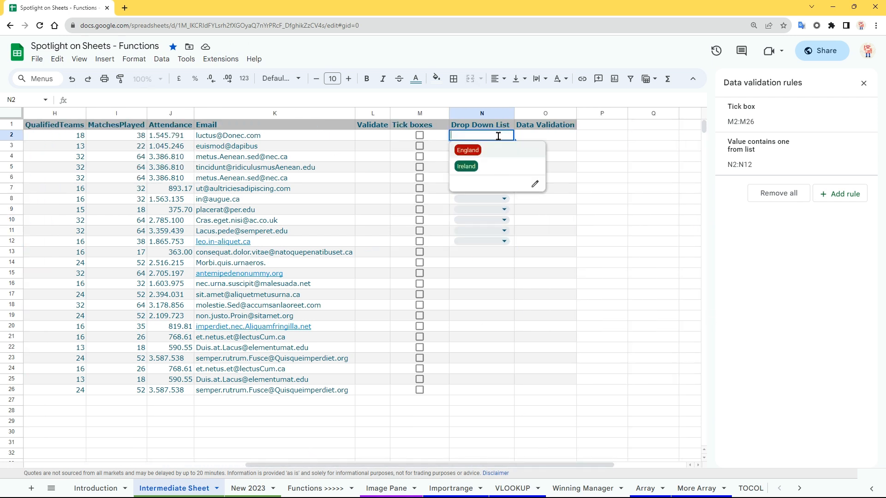
pyautogui.click(481, 155)
pyautogui.click(479, 177)
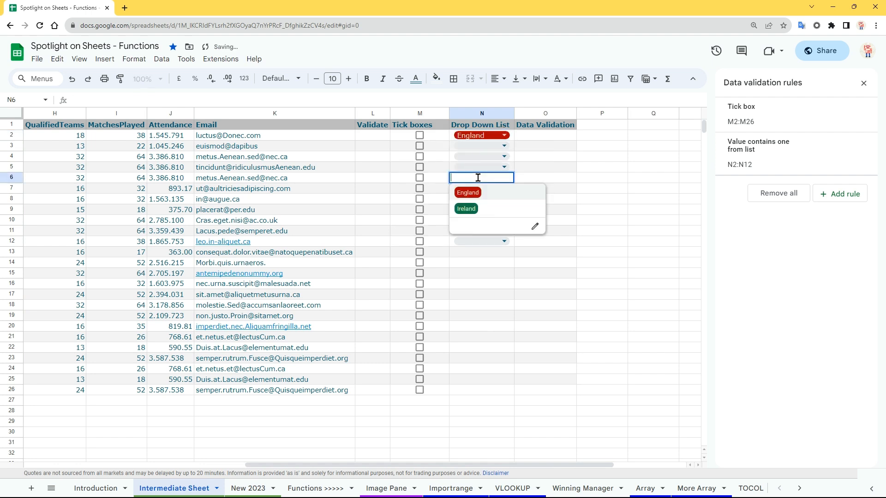
pyautogui.click(473, 210)
pyautogui.click(477, 220)
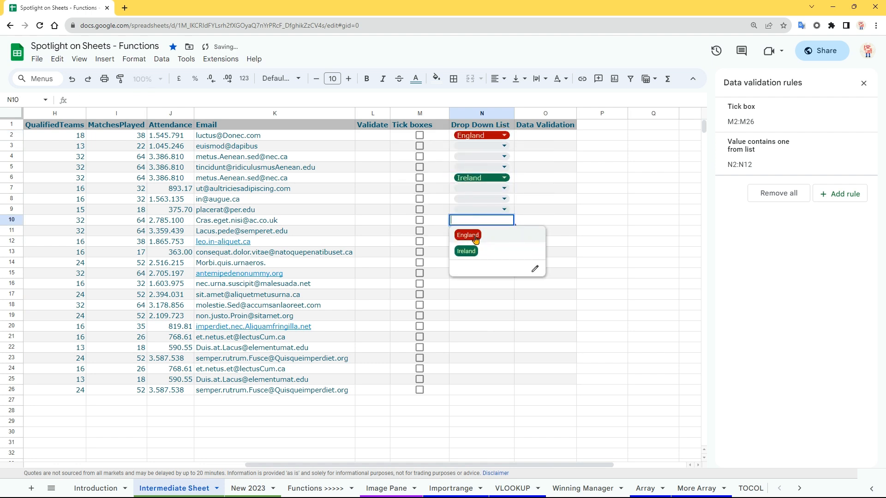
pyautogui.click(475, 237)
pyautogui.click(489, 156)
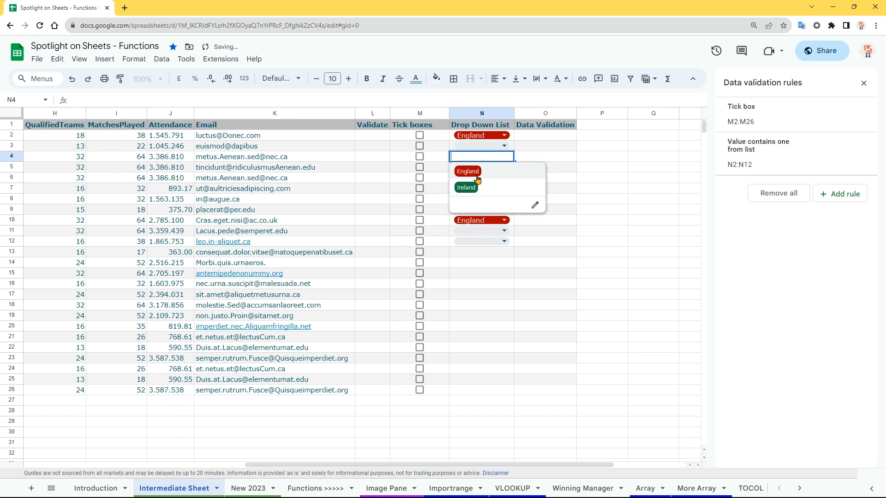
pyautogui.click(474, 175)
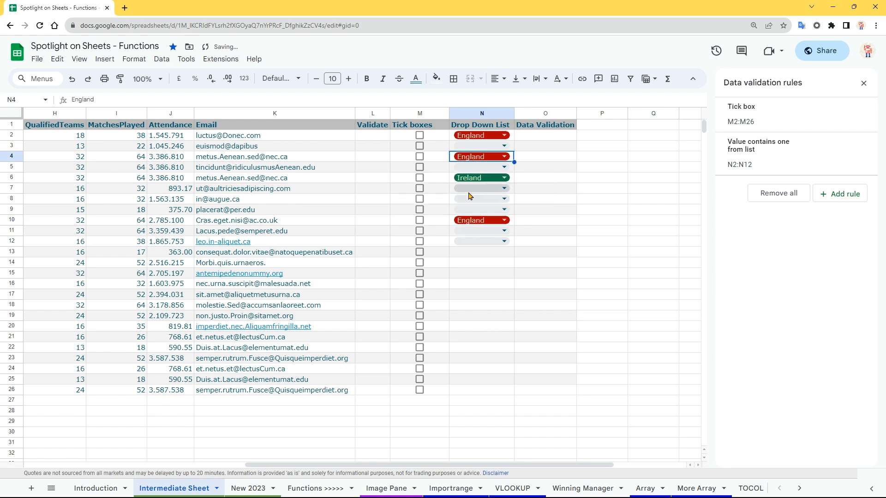
# Fill the empty drop-down from N12 down through N25.
pyautogui.click(512, 244)
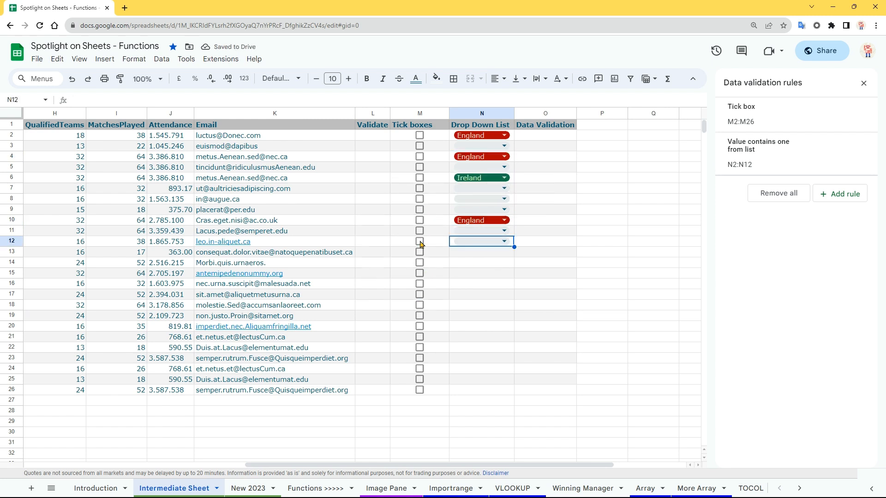
pyautogui.moveTo(514, 247); pyautogui.dragTo(514, 378)
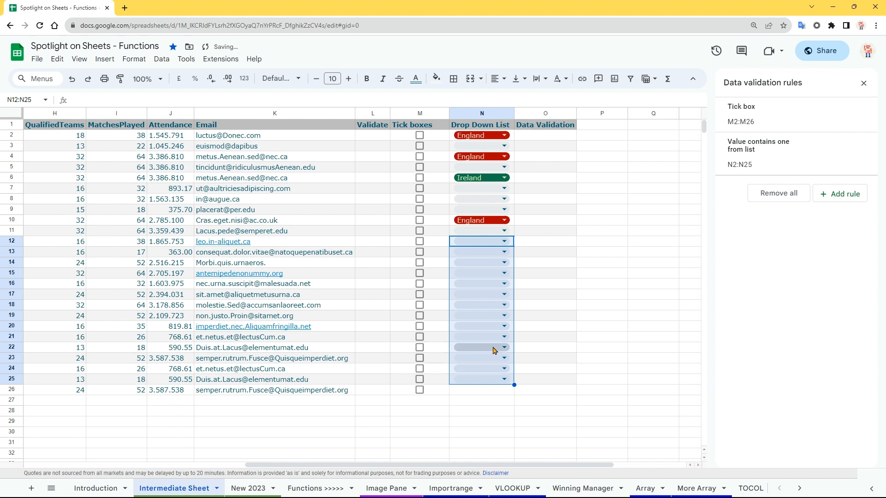
# Add a blue Wales option to the drop-down in N15 and apply the change to all matching drop-downs.
pyautogui.click(489, 275)
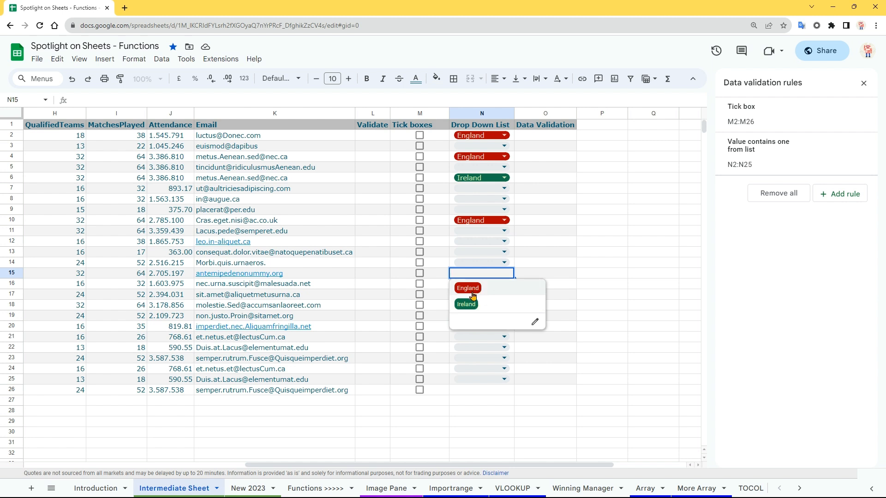
pyautogui.click(535, 323)
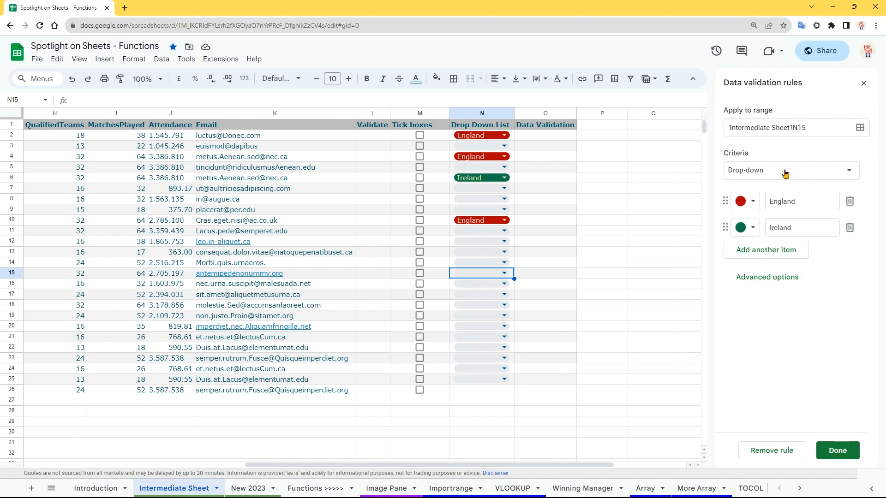
pyautogui.click(765, 252)
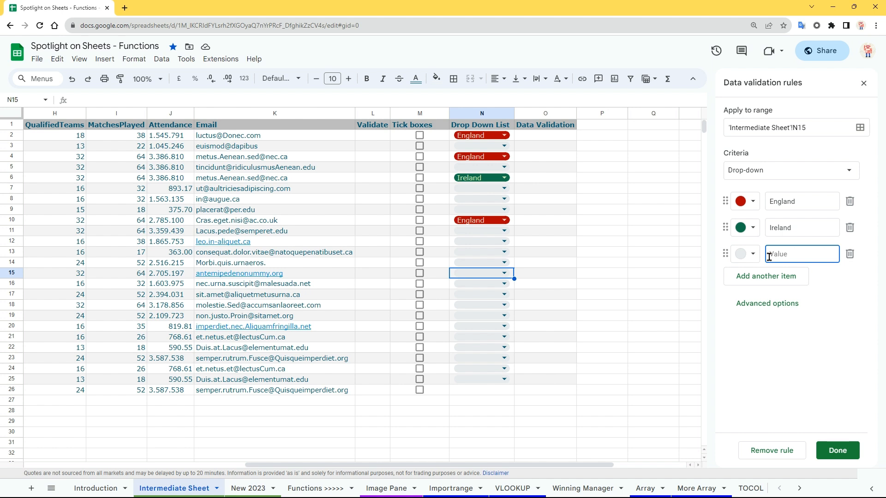
pyautogui.write('W')
pyautogui.click(752, 254)
pyautogui.click(832, 308)
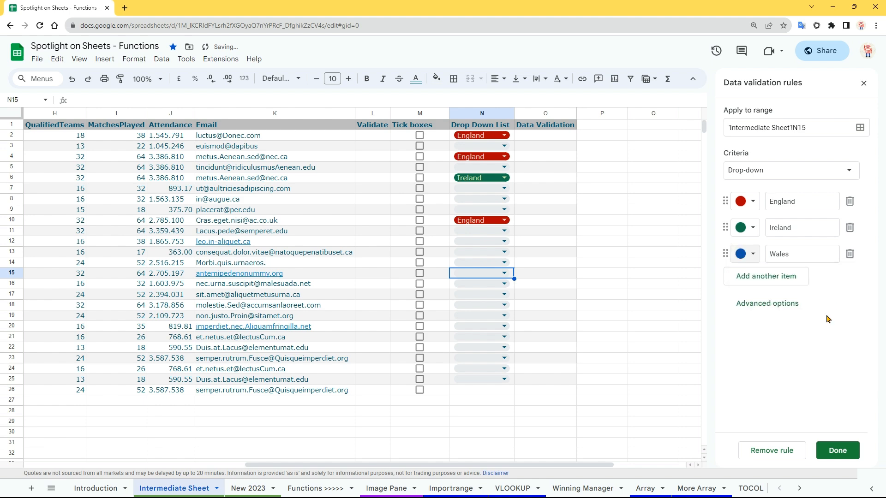
pyautogui.click(838, 451)
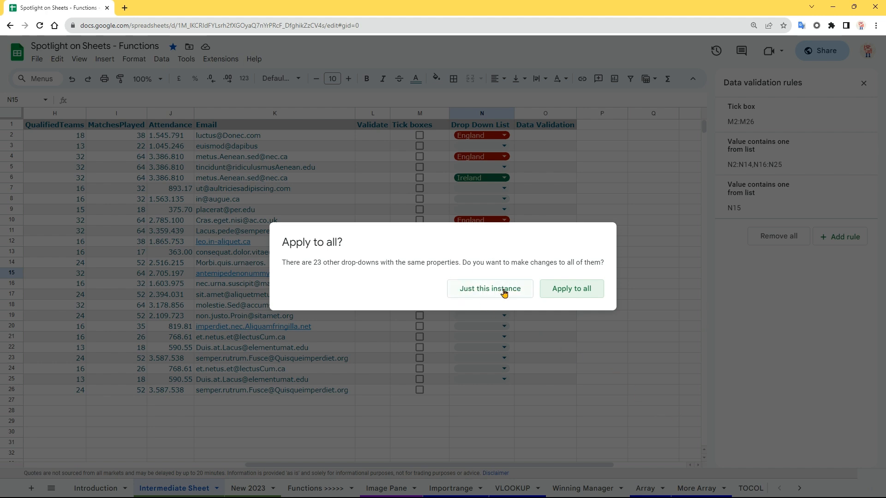
pyautogui.click(577, 293)
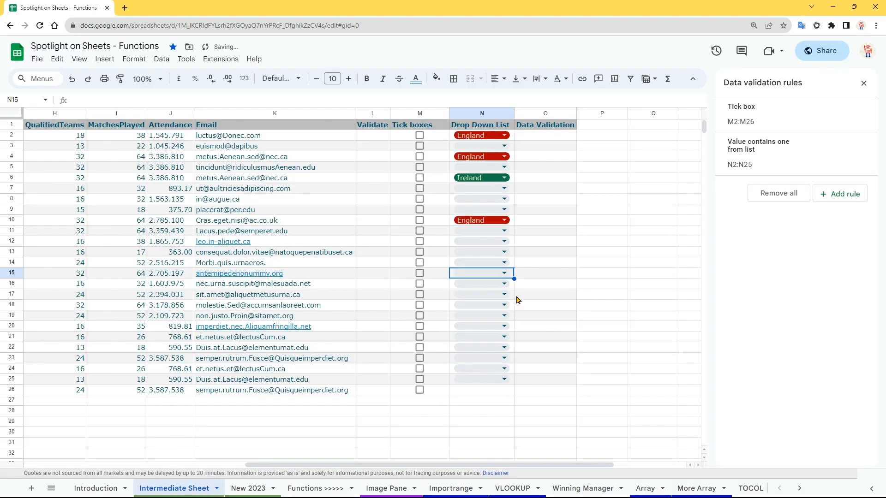
# Choose Wales in N4 and Ireland in N16 from the drop-down lists.
pyautogui.click(495, 159)
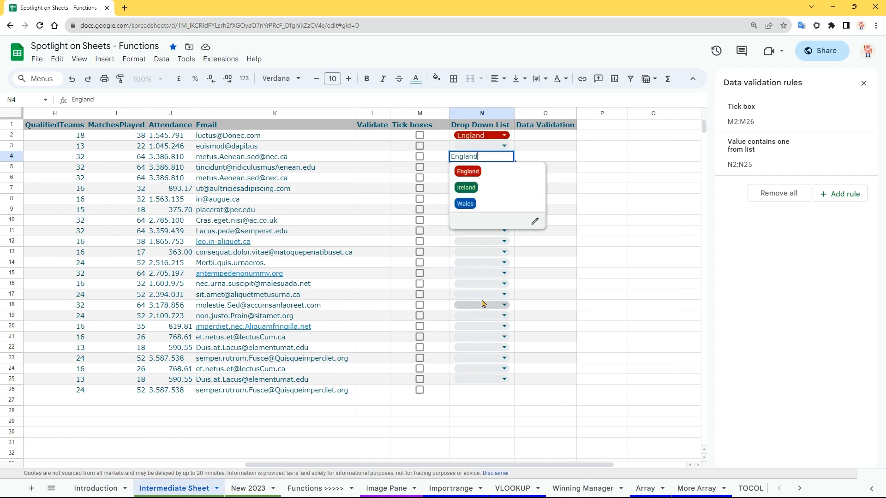
pyautogui.click(474, 207)
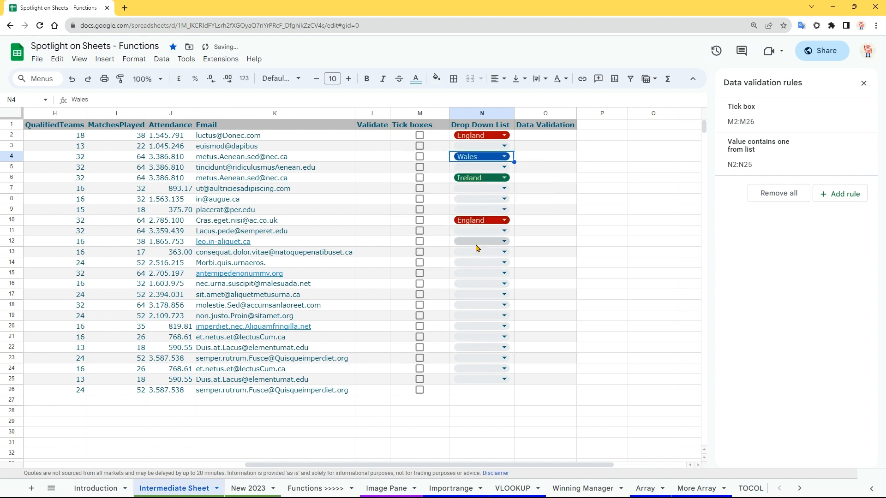
pyautogui.click(481, 285)
pyautogui.click(466, 315)
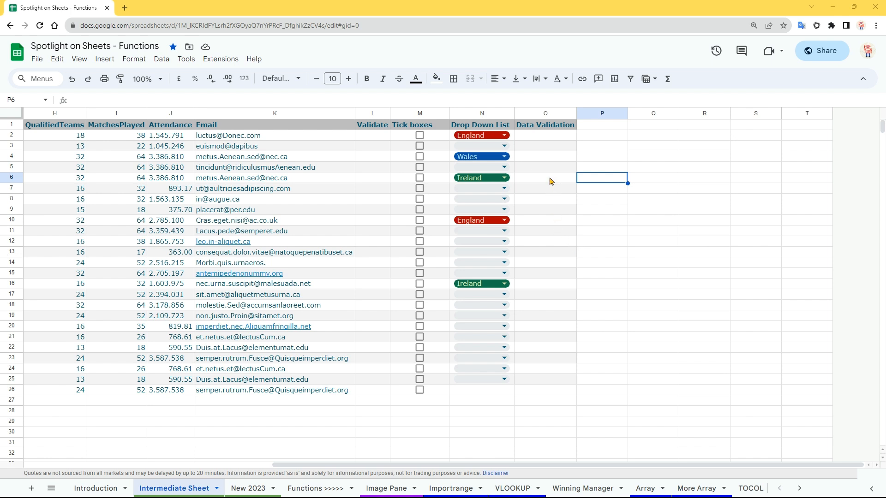
# Start a new data validation rule for the range O2:O25 in the Data Validation column.
pyautogui.moveTo(542, 140); pyautogui.dragTo(557, 382)
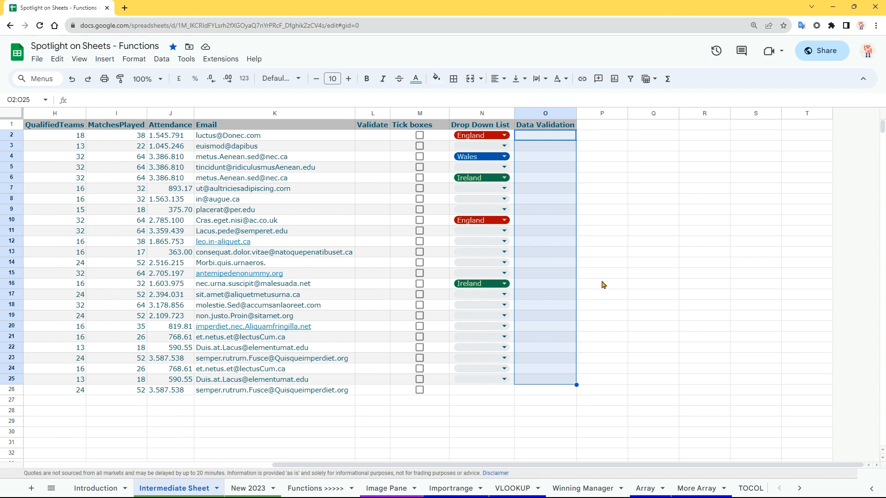
pyautogui.click(161, 60)
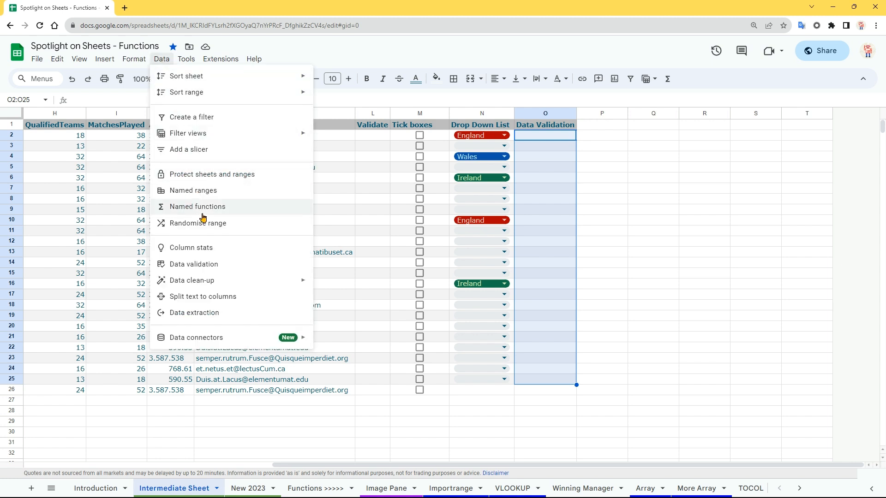
pyautogui.click(221, 267)
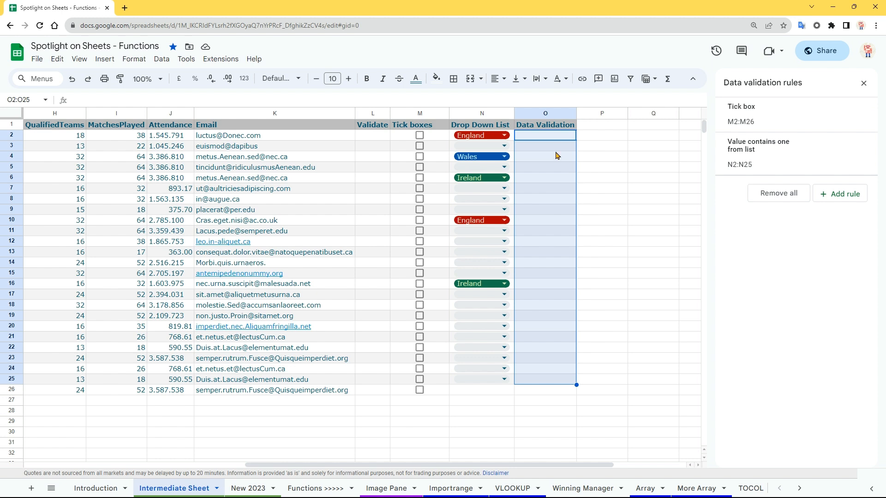
pyautogui.click(838, 194)
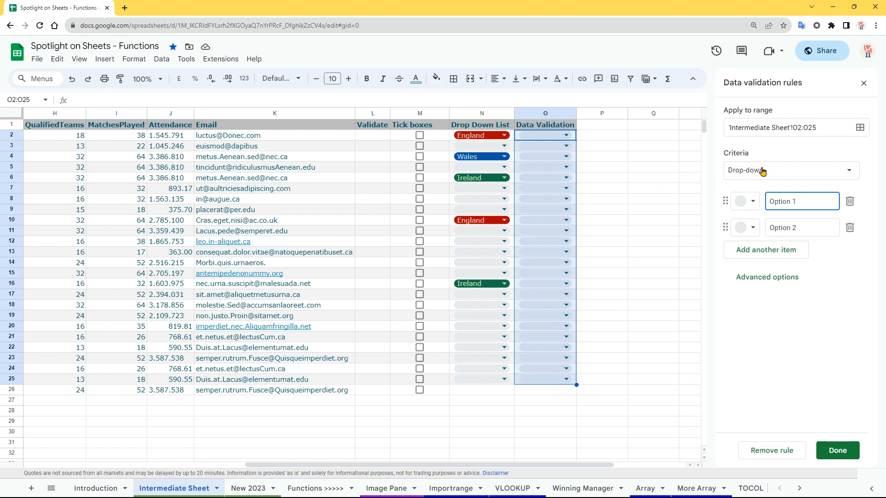
# Set the rule's criteria to Is between, with 50 and 100 as the limits.
pyautogui.click(820, 172)
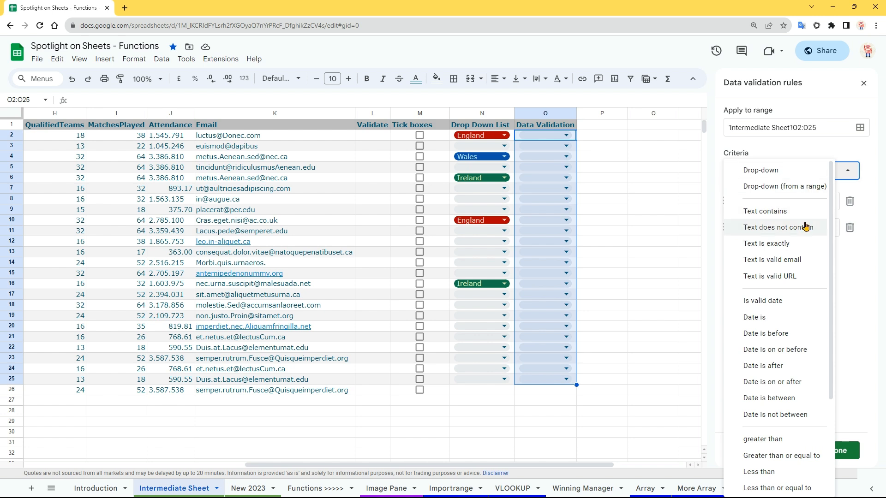
pyautogui.scroll(-1, 804, 243)
pyautogui.scroll(1, 803, 242)
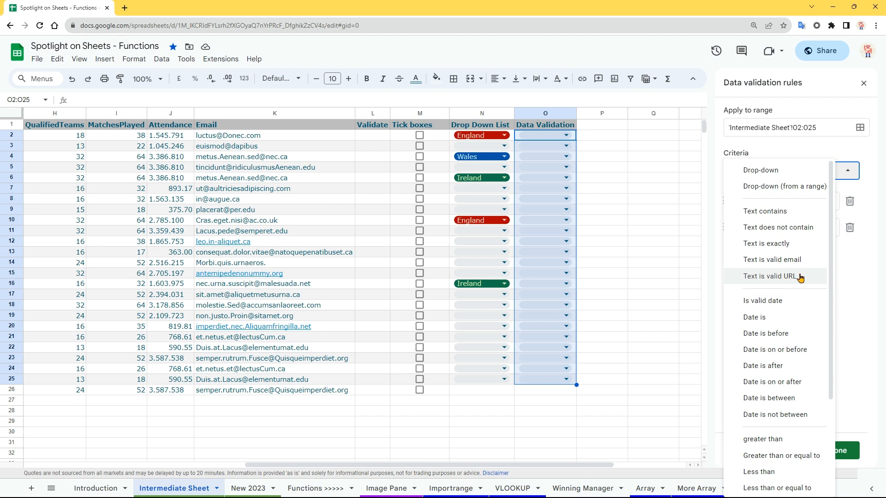
pyautogui.scroll(-1, 800, 277)
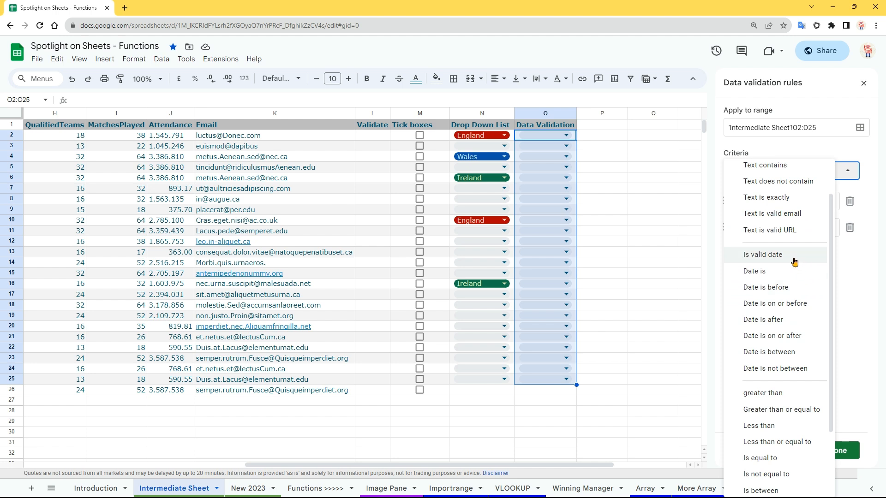
pyautogui.scroll(-2, 782, 314)
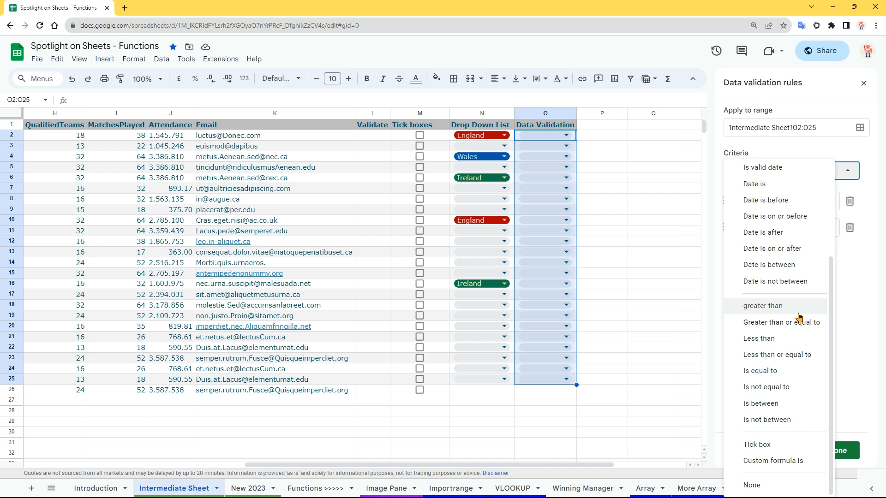
pyautogui.click(790, 403)
pyautogui.click(756, 201)
pyautogui.write('50')
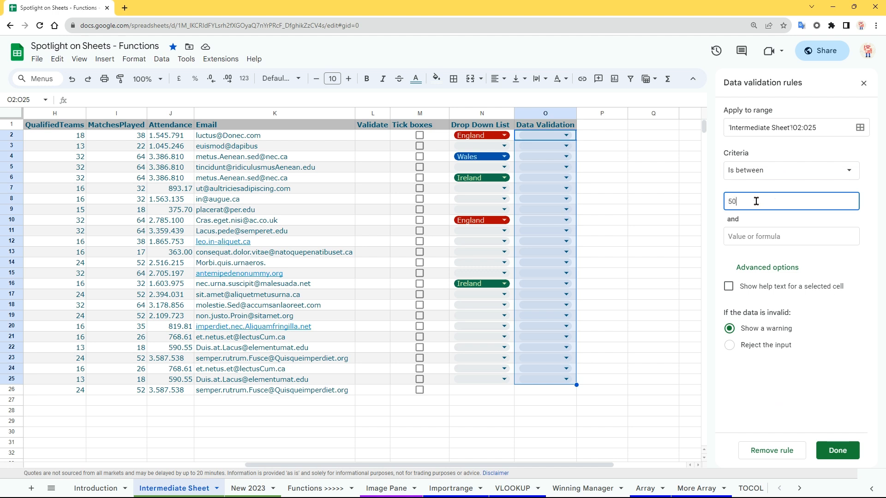
pyautogui.click(760, 236)
pyautogui.write('100')
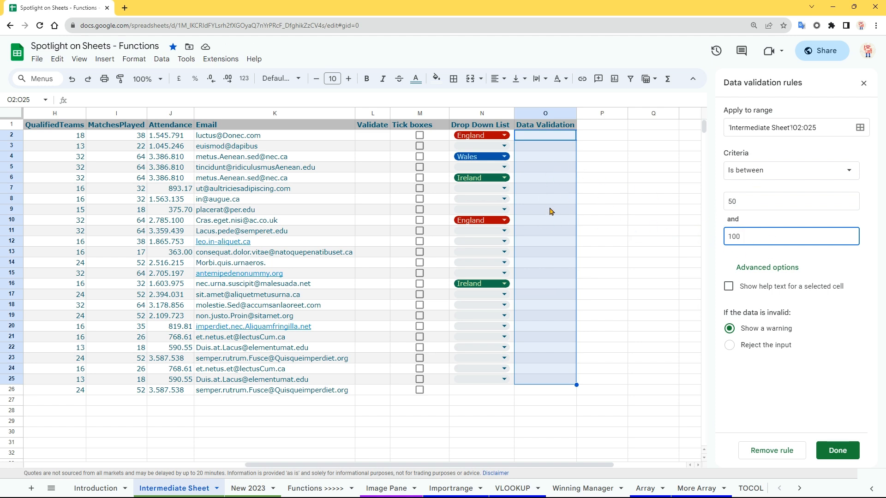
# Enter 55 in O5, 36 in O8 and 102 in O10, and view the validation note on O10.
pyautogui.click(547, 172)
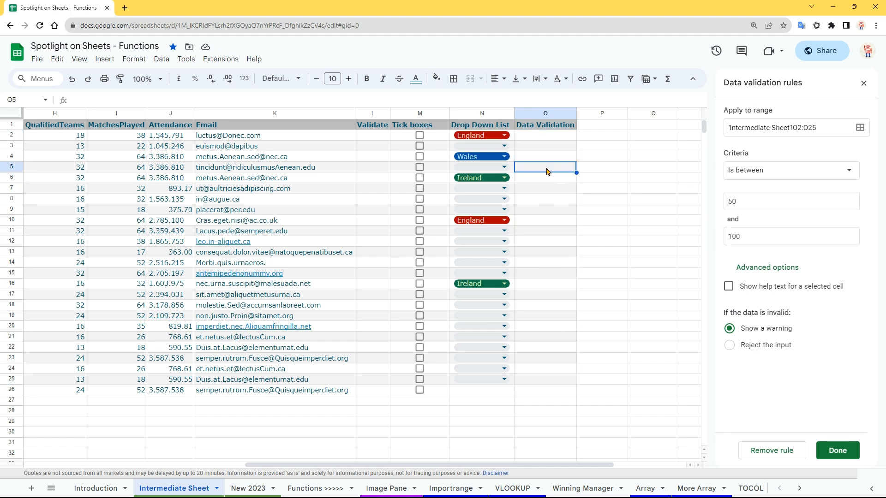
pyautogui.write('55')
pyautogui.click(540, 200)
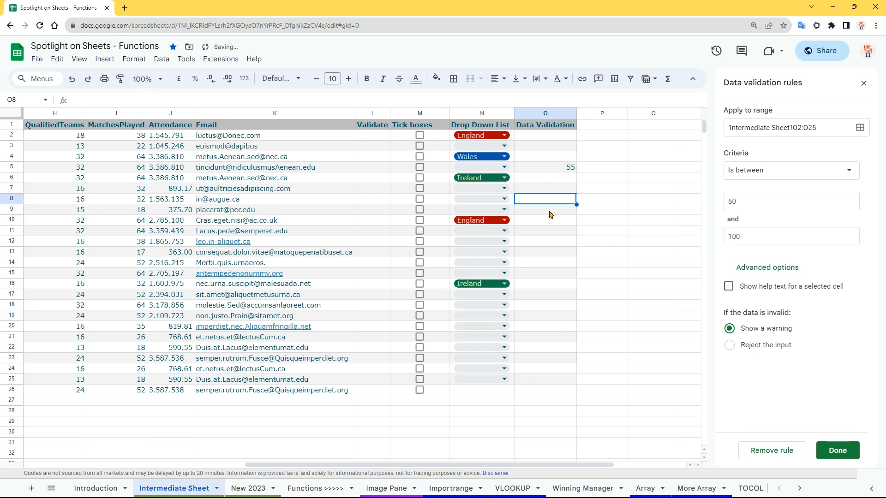
pyautogui.write('36')
pyautogui.click(555, 228)
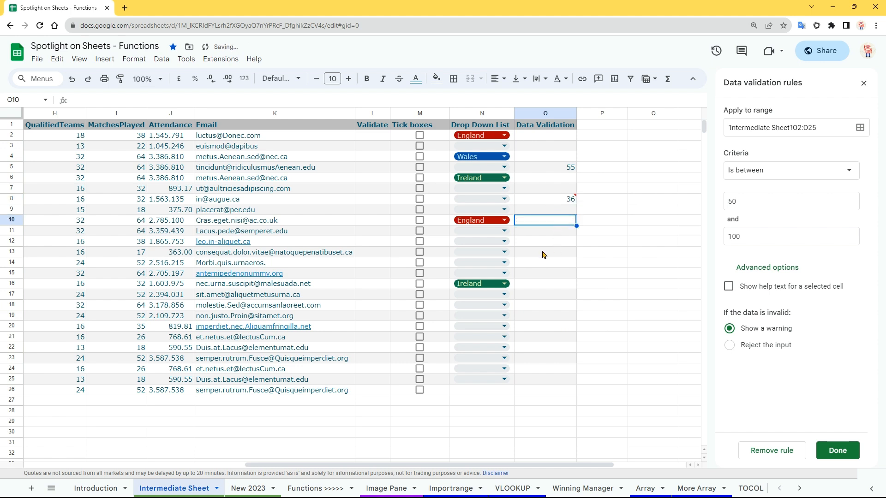
pyautogui.write('1')
pyautogui.click(558, 257)
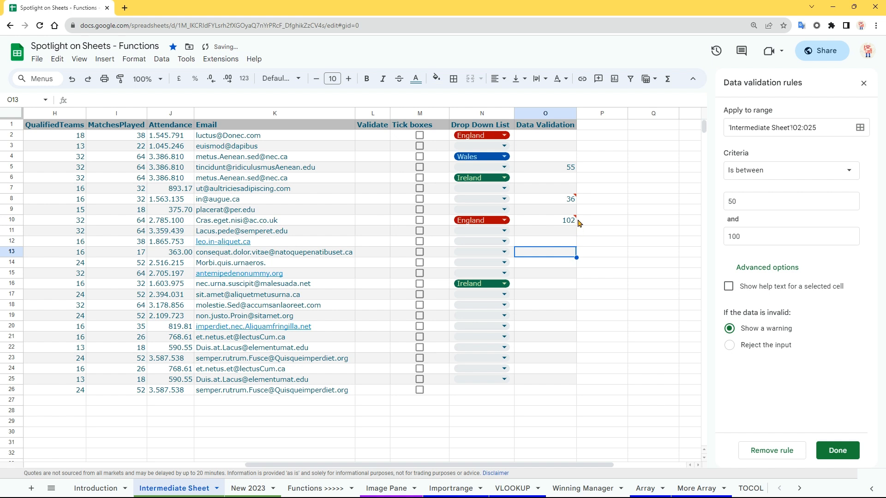
pyautogui.moveTo(578, 221)
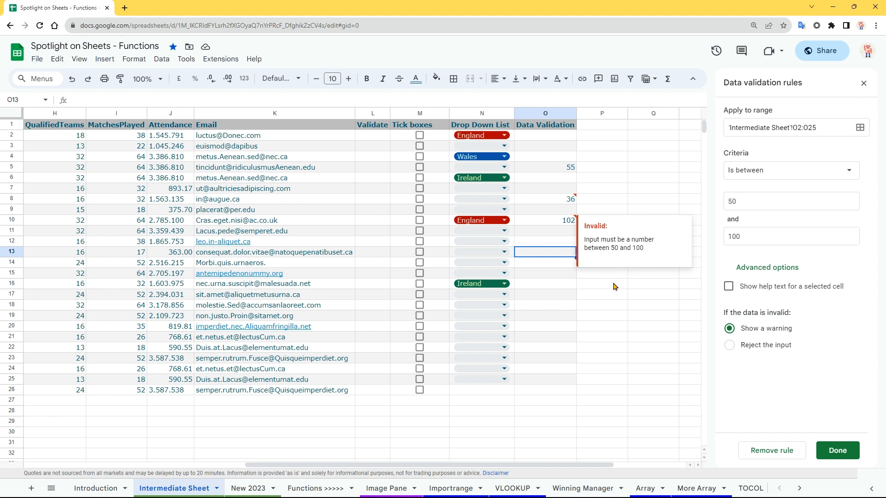
pyautogui.click(562, 246)
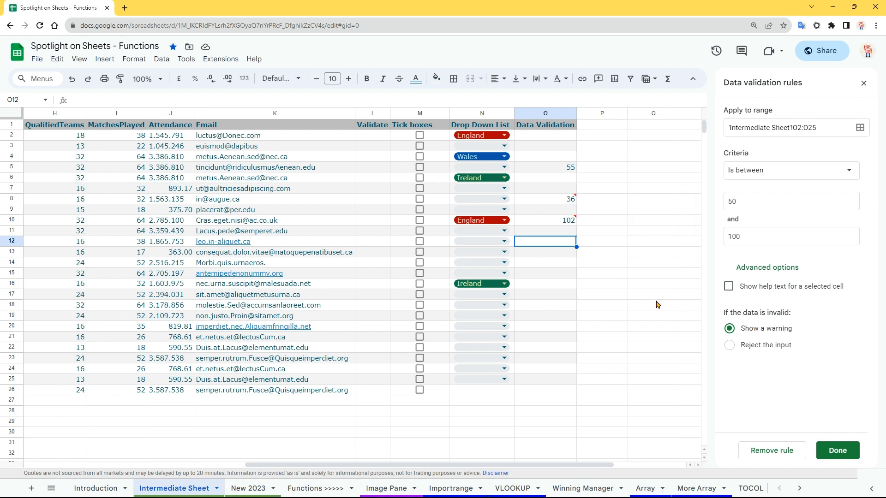
# Clear the out-of-range values from O10 and O8.
pyautogui.click(568, 223)
pyautogui.click(570, 202)
pyautogui.press('Delete')
# Set the rule to reject invalid input and show the help text "Enter a number between 50 and 100".
pyautogui.click(729, 346)
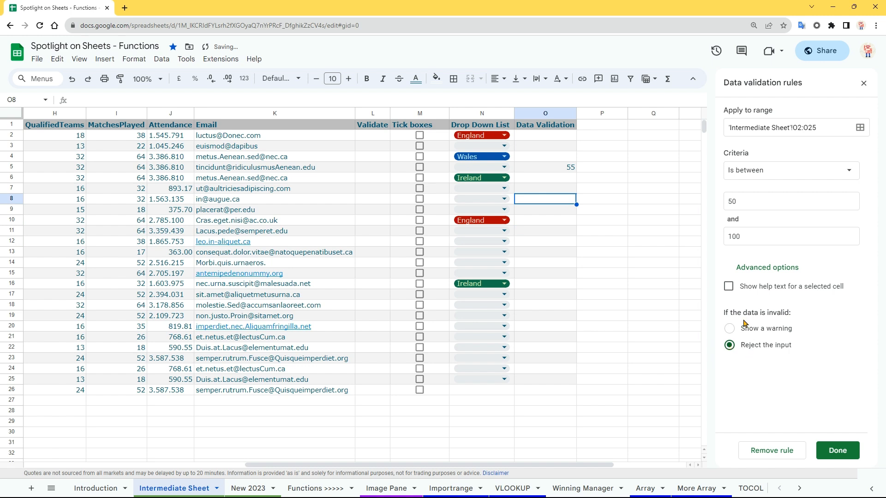
pyautogui.click(728, 289)
pyautogui.click(751, 312)
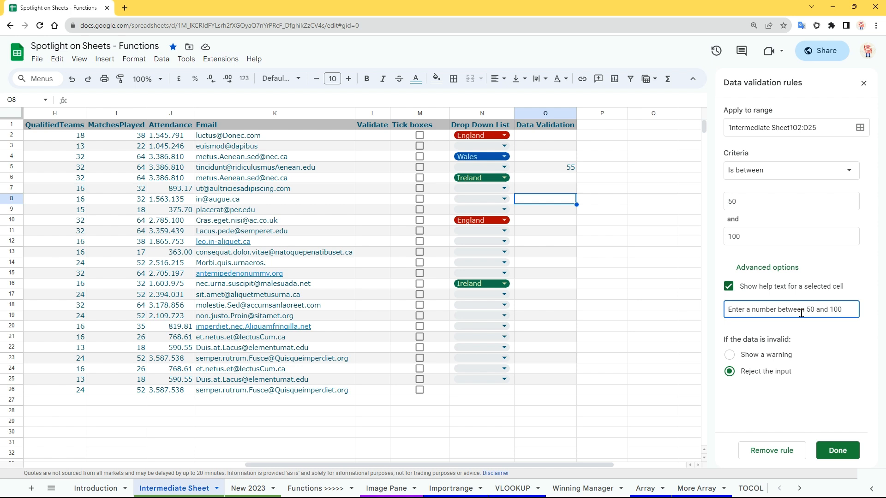
# Try to enter 49 in O8 to test the rule, and dismiss the message.
pyautogui.click(555, 202)
pyautogui.write('49')
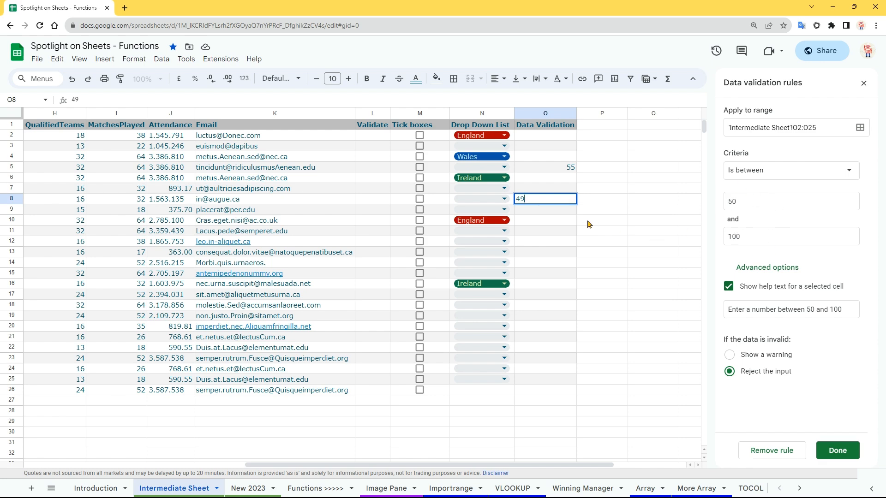
pyautogui.press('Return')
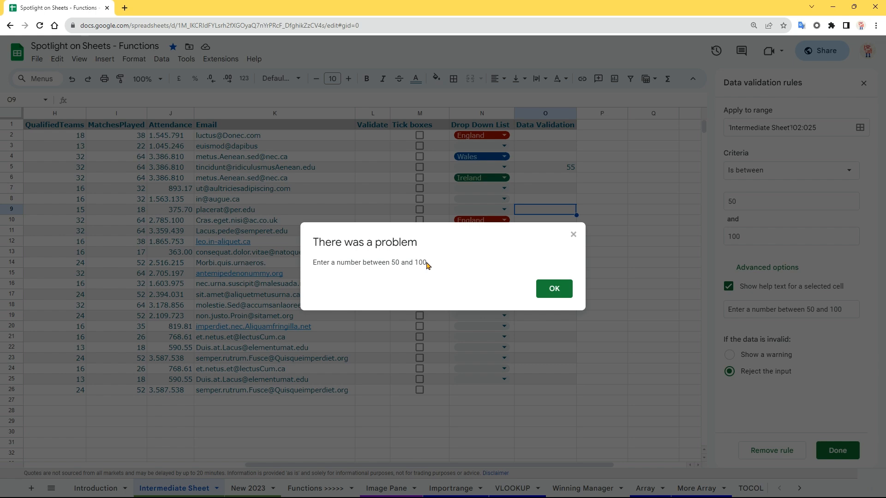
pyautogui.click(551, 293)
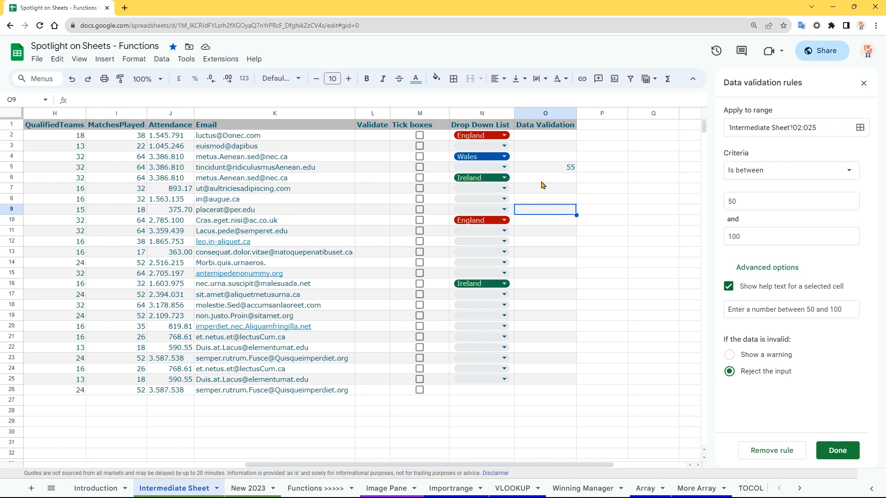
# Save the validation rule for O2:O25, and reopen it to review its settings before closing it again.
pyautogui.click(838, 451)
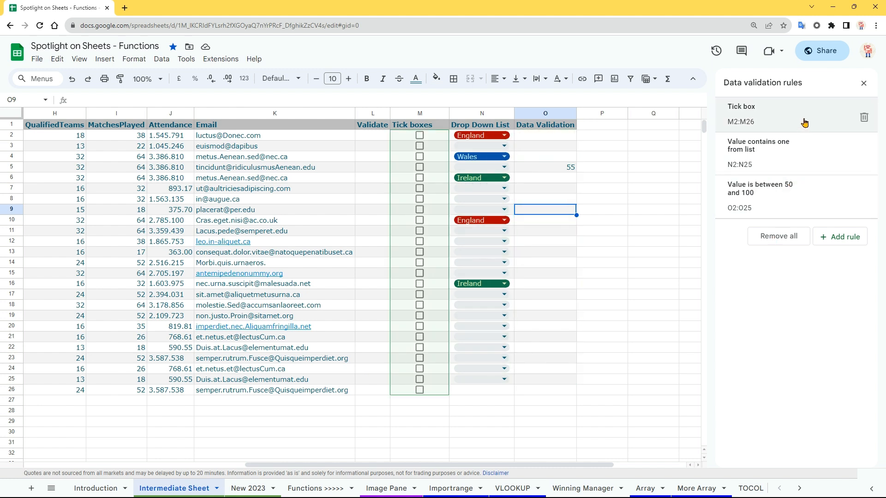
pyautogui.click(800, 195)
pyautogui.click(837, 450)
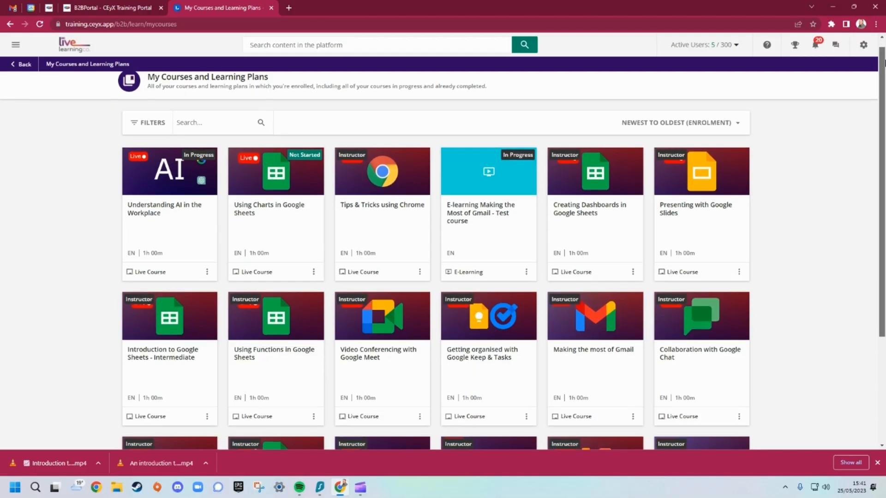
pyautogui.scroll(-3, 884, 130)
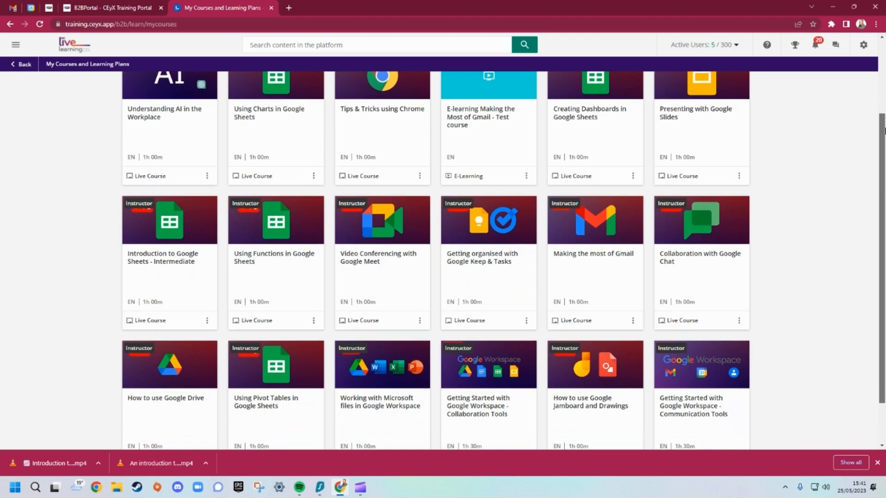
pyautogui.moveTo(884, 130); pyautogui.dragTo(884, 217)
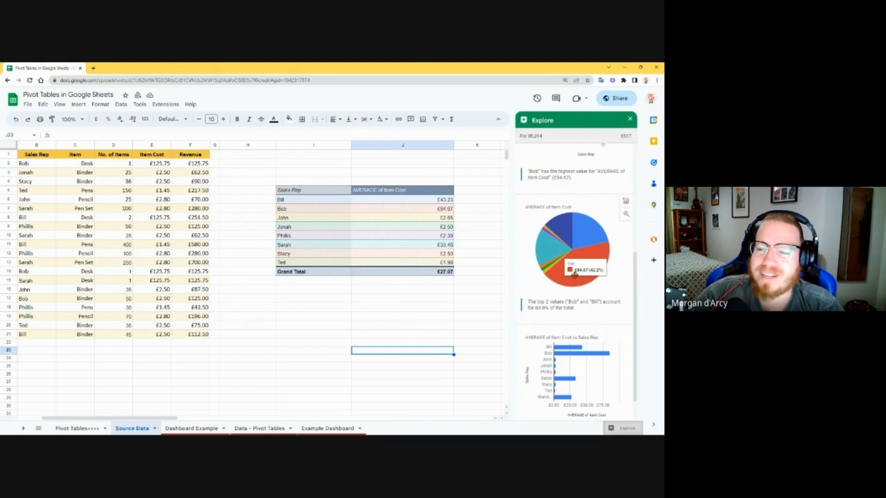
pyautogui.scroll(2, 572, 261)
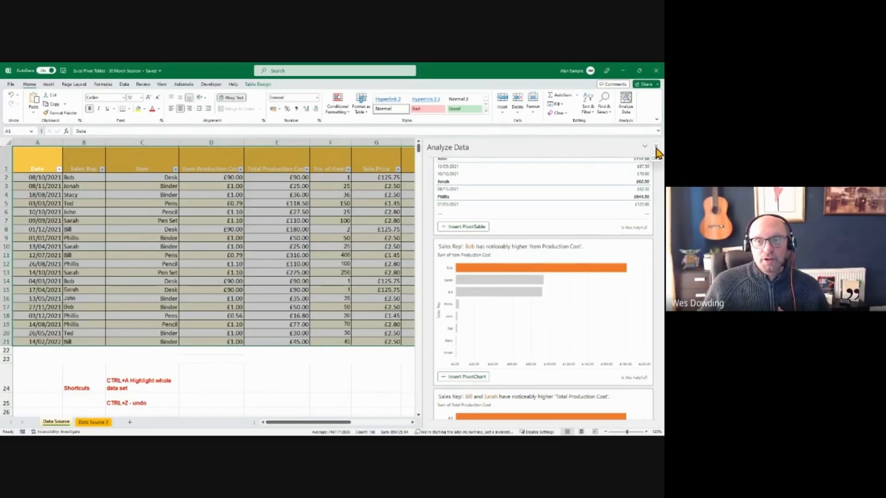
pyautogui.click(656, 147)
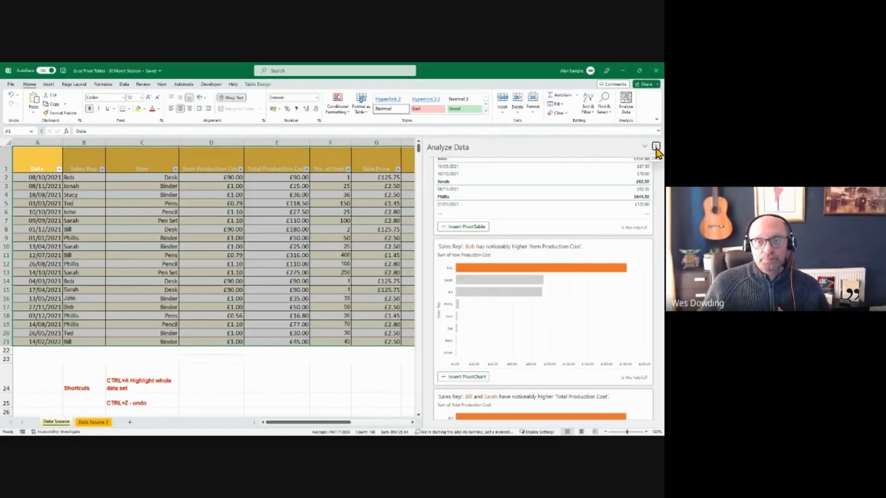